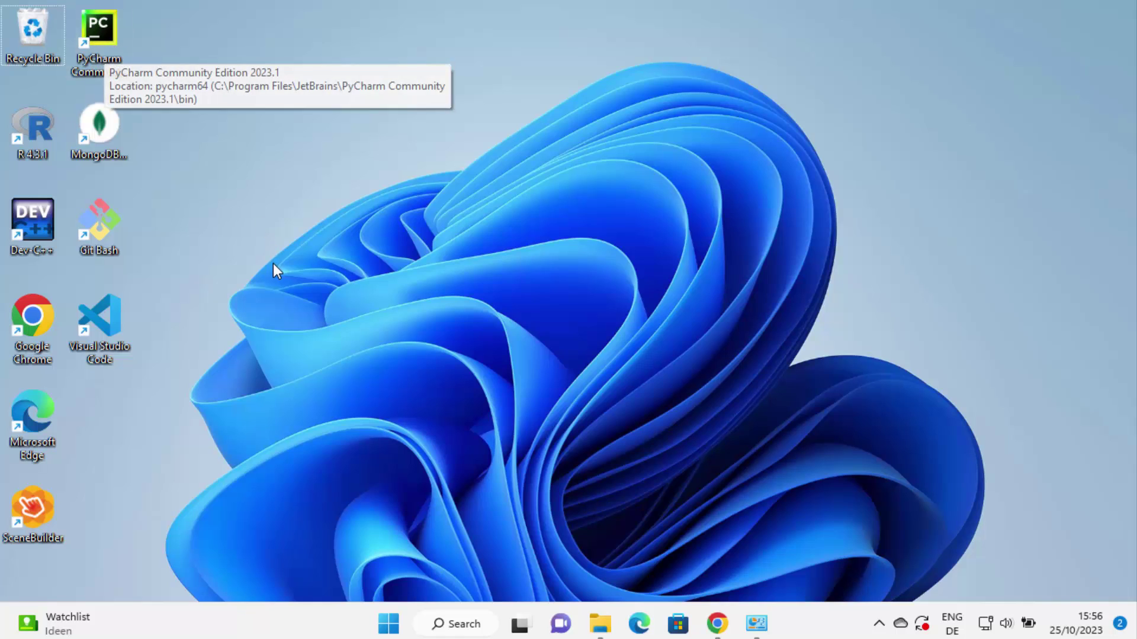
Step: Search Windows for "control" so Control Panel shows as the best match
click(454, 624)
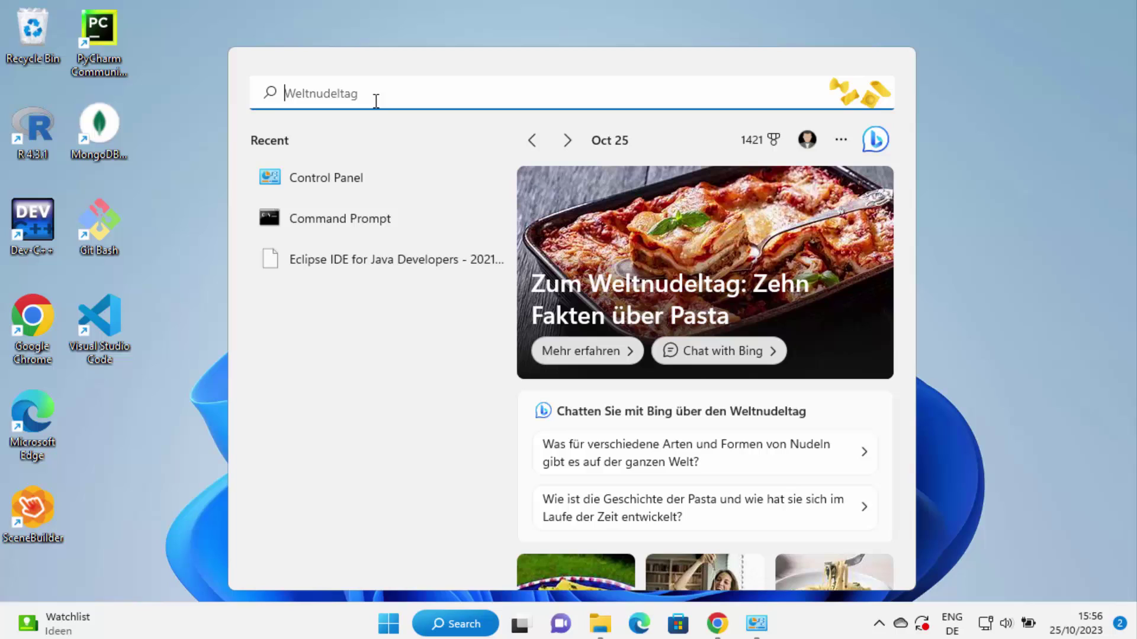
text(control)
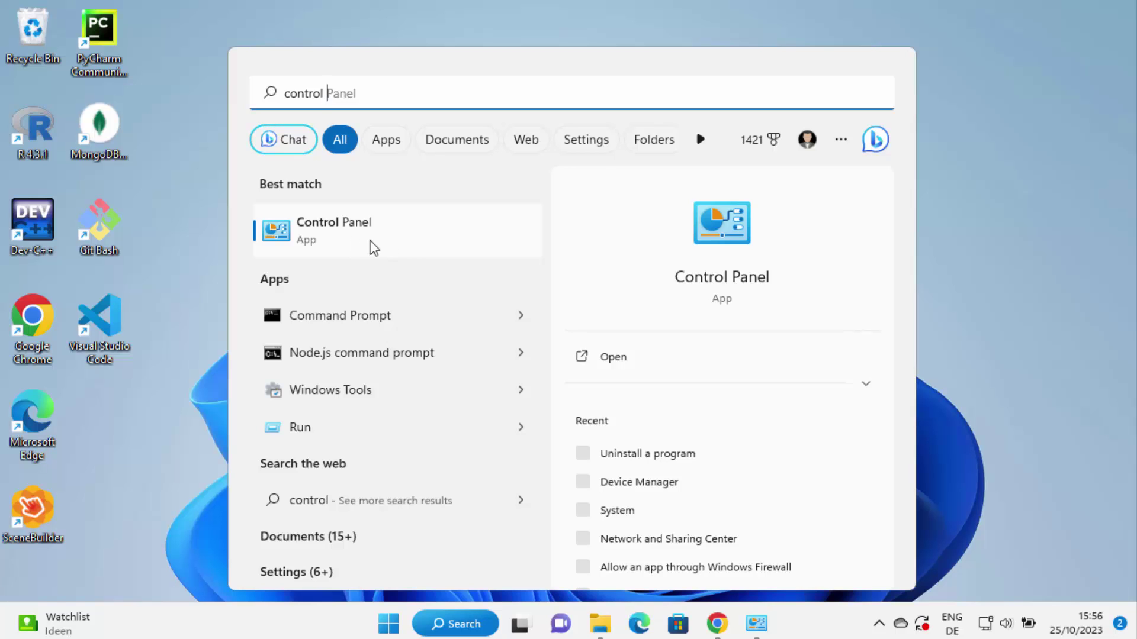
Step: Open Control Panel by Category view and go to Programs > Uninstall a program
click(373, 244)
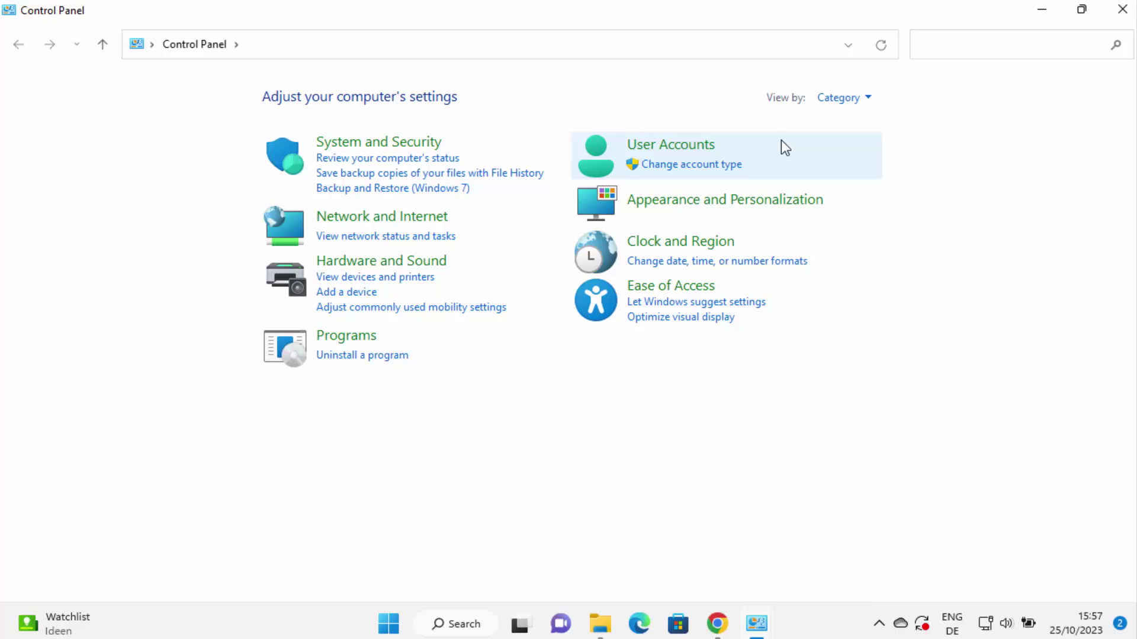
click(845, 98)
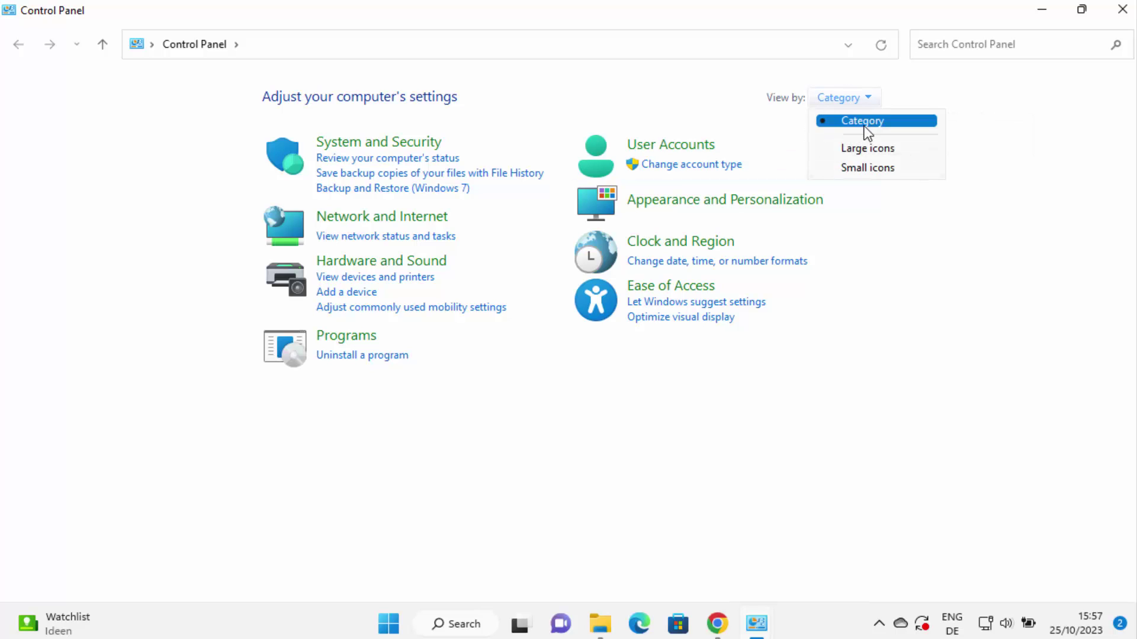
click(866, 122)
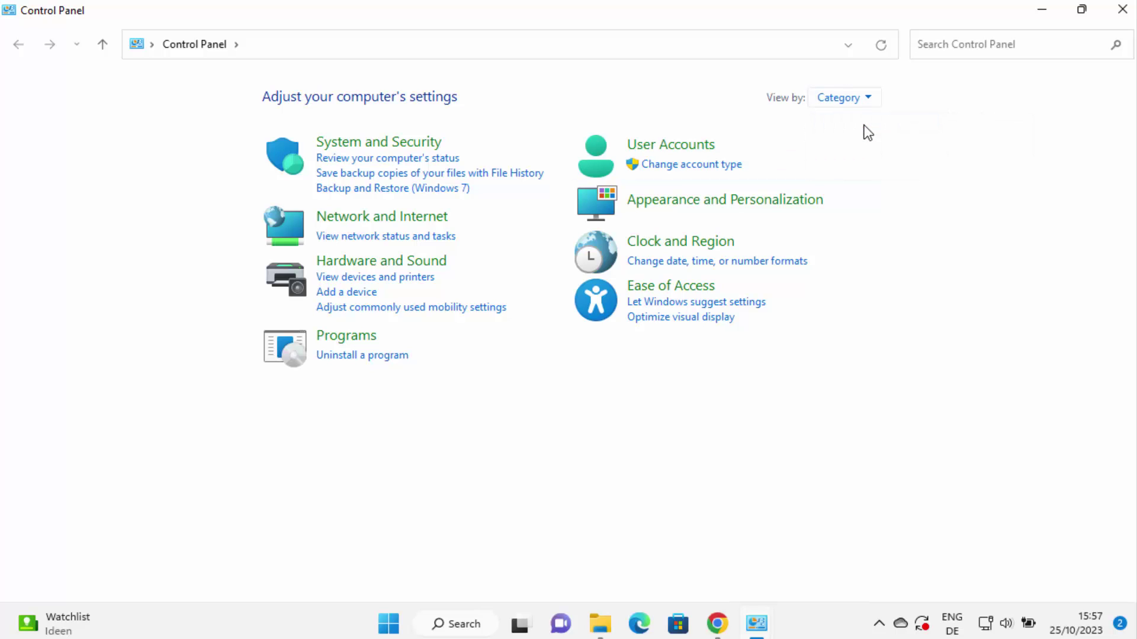
click(352, 360)
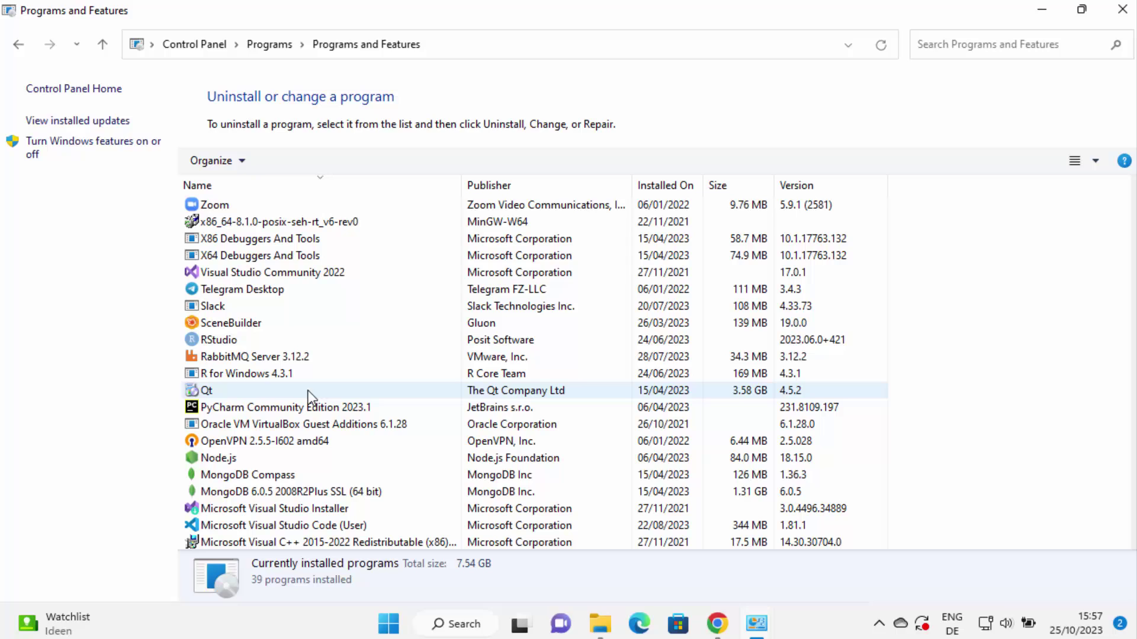
Step: Filter installed programs with "pych" and select PyCharm Community Edition 2023.1
click(306, 407)
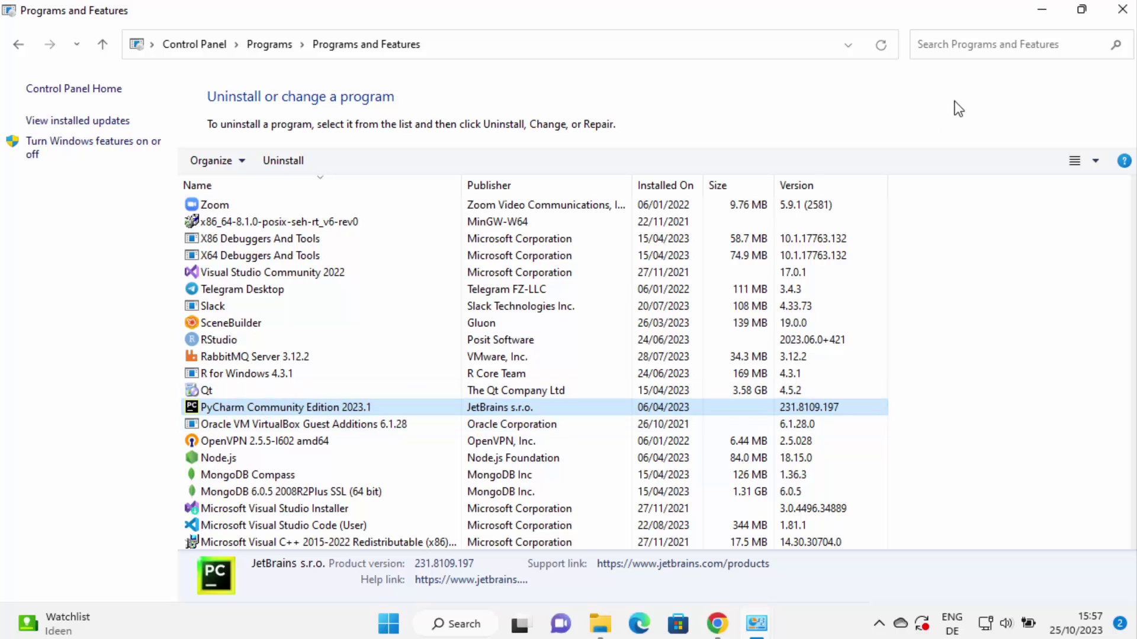
click(960, 47)
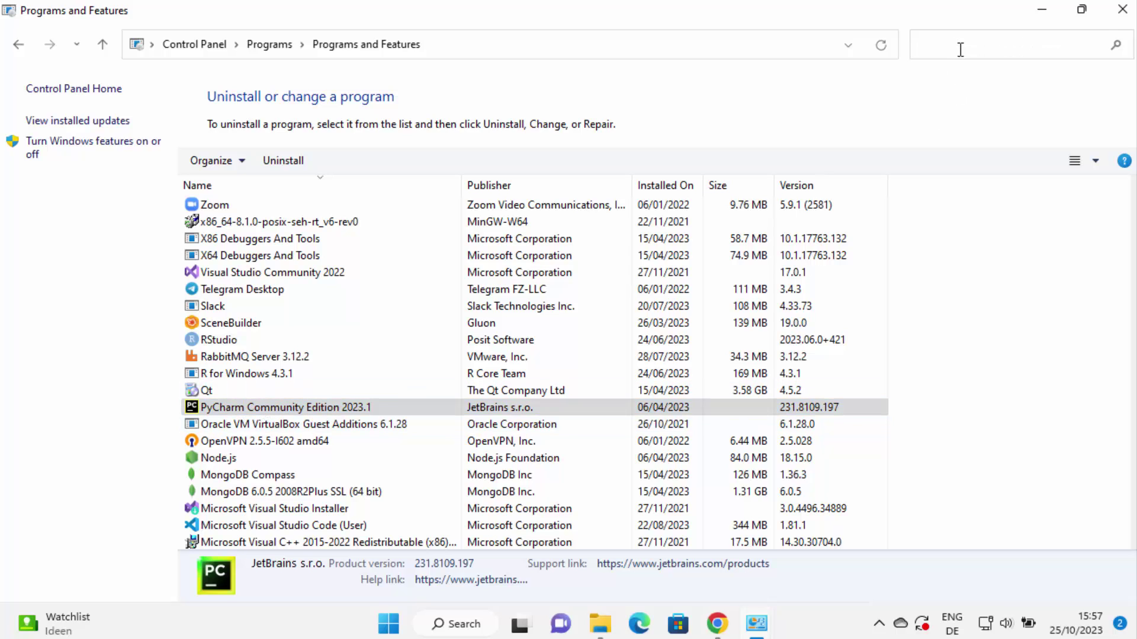
text(pych)
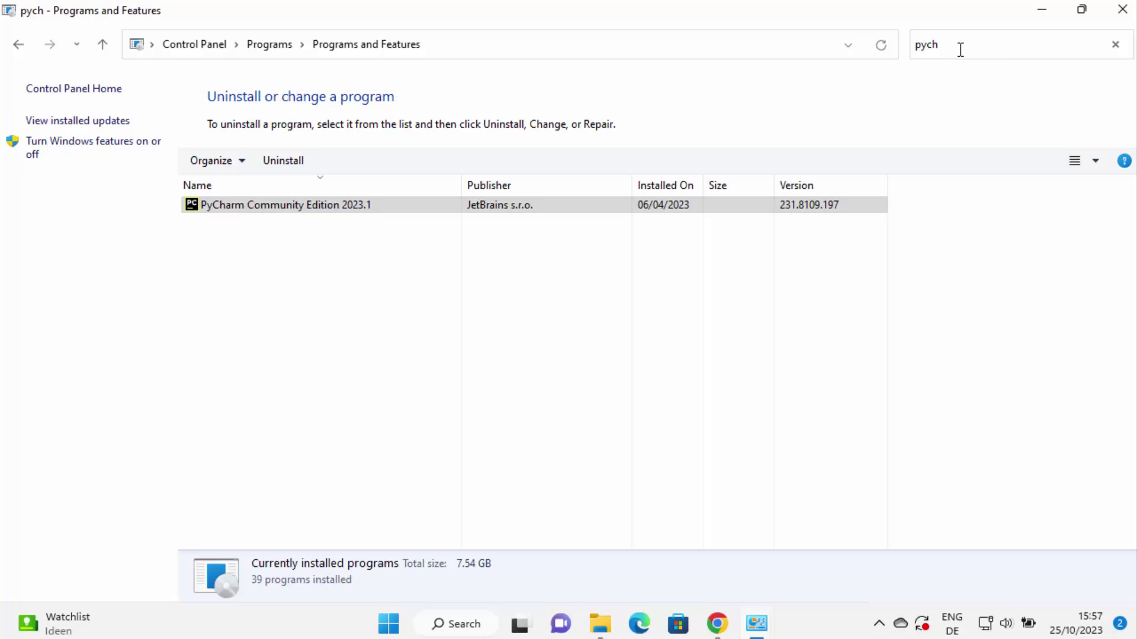
click(292, 206)
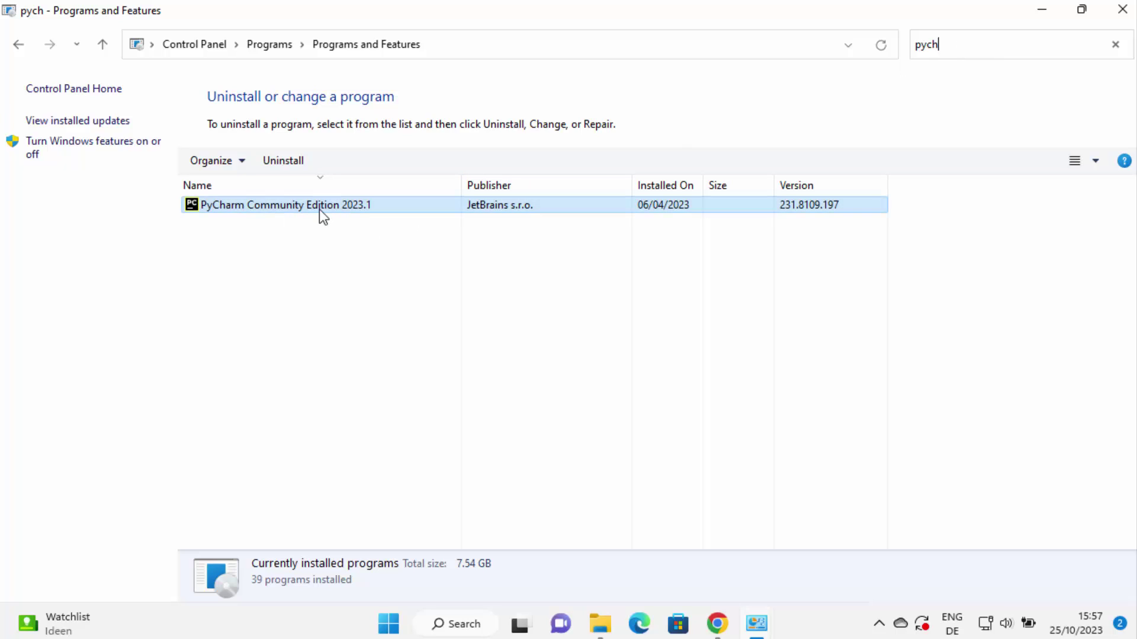
right_click(282, 207)
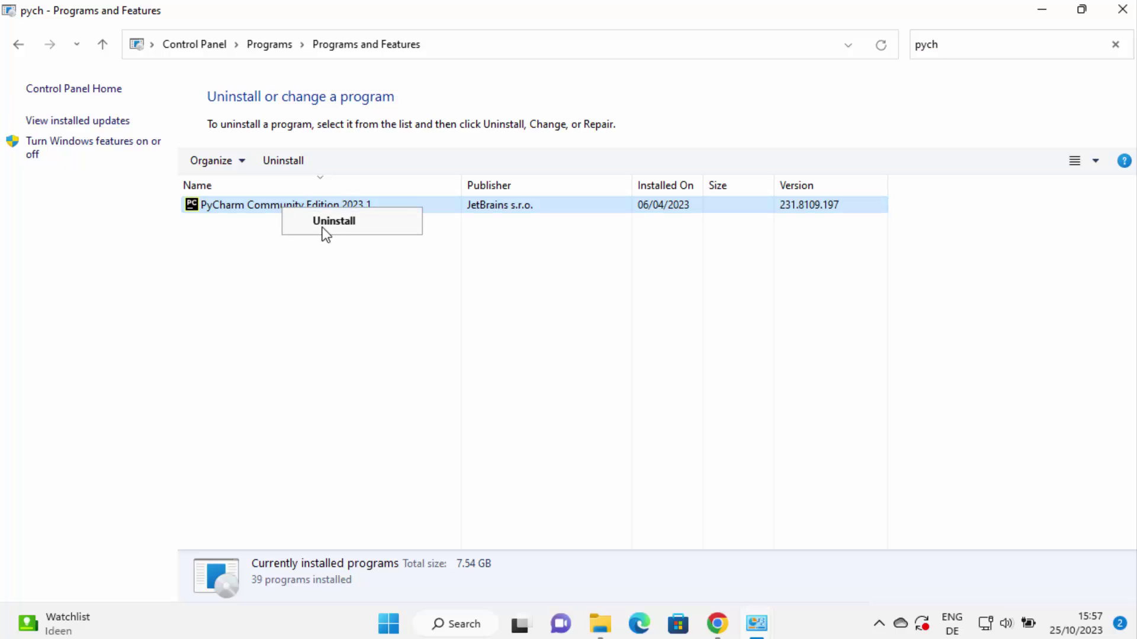
click(275, 229)
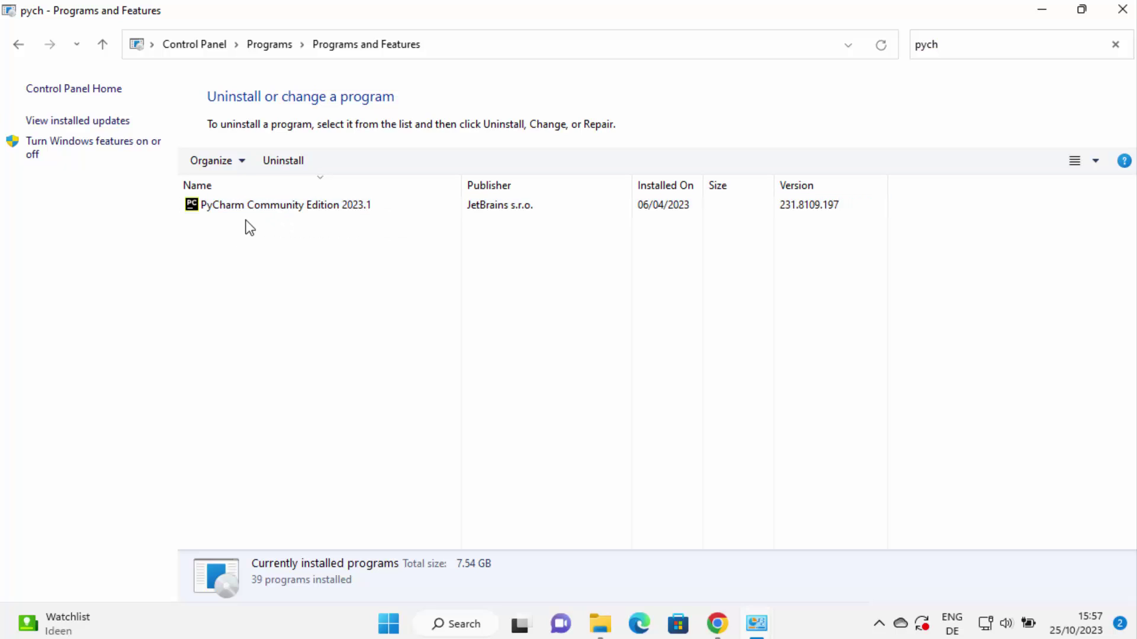
click(249, 205)
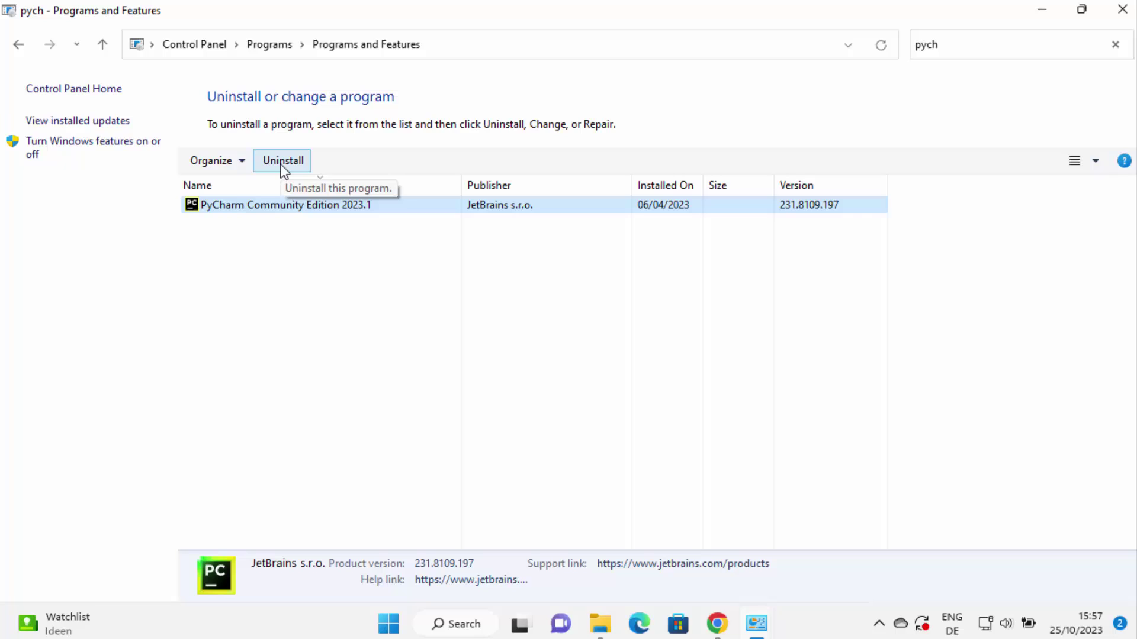
Step: Uninstall PyCharm Community Edition and approve the User Account Control prompt
click(280, 163)
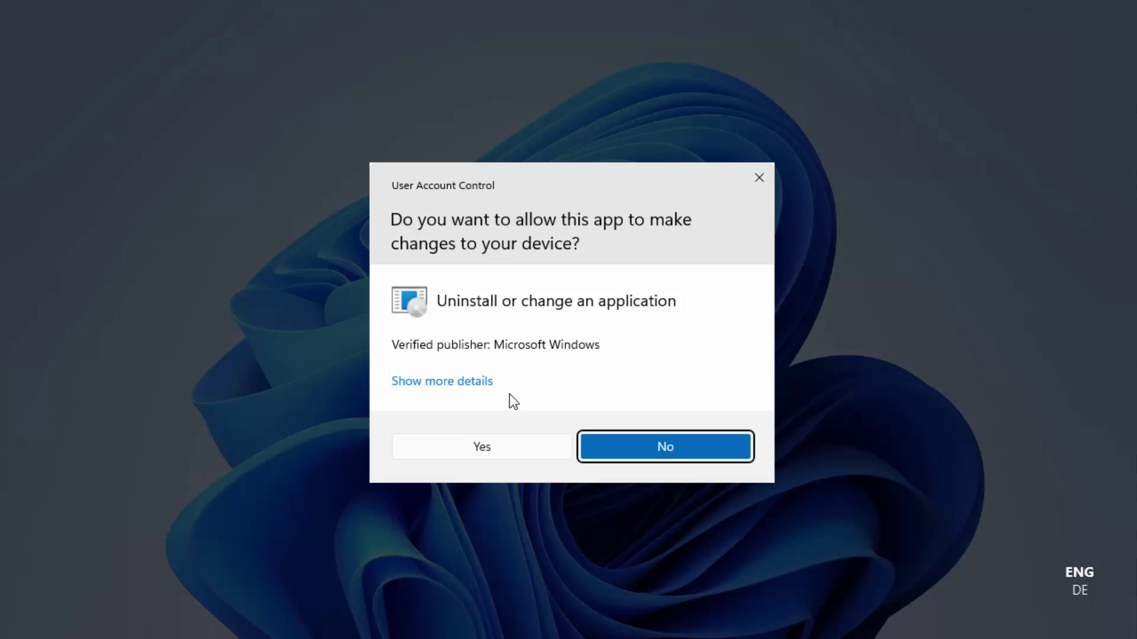
click(495, 454)
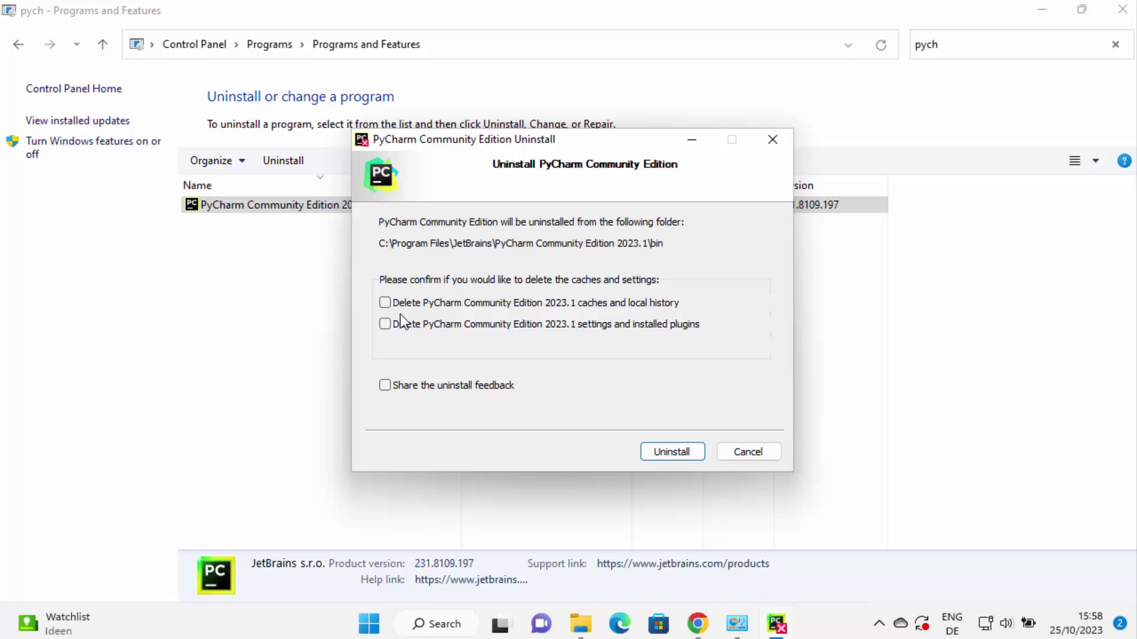
Step: Enable deleting caches, local history, settings and plugins, then start the uninstall
click(385, 303)
click(385, 324)
click(657, 452)
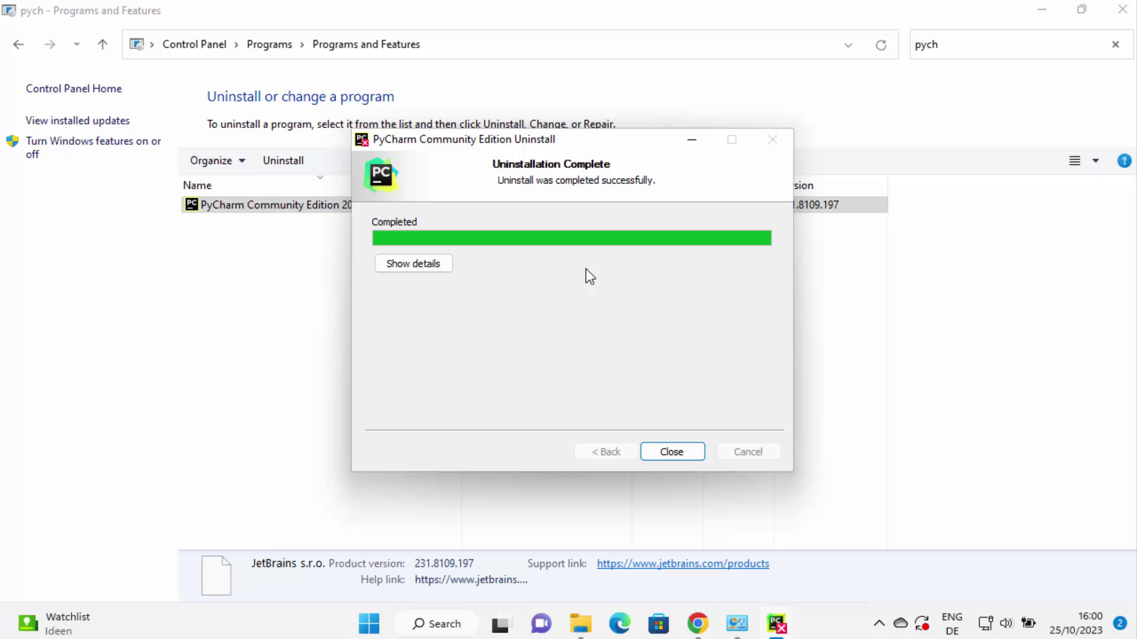
Step: After Uninstallation Complete appears, minimize Programs and Features to reveal the desktop
click(1042, 10)
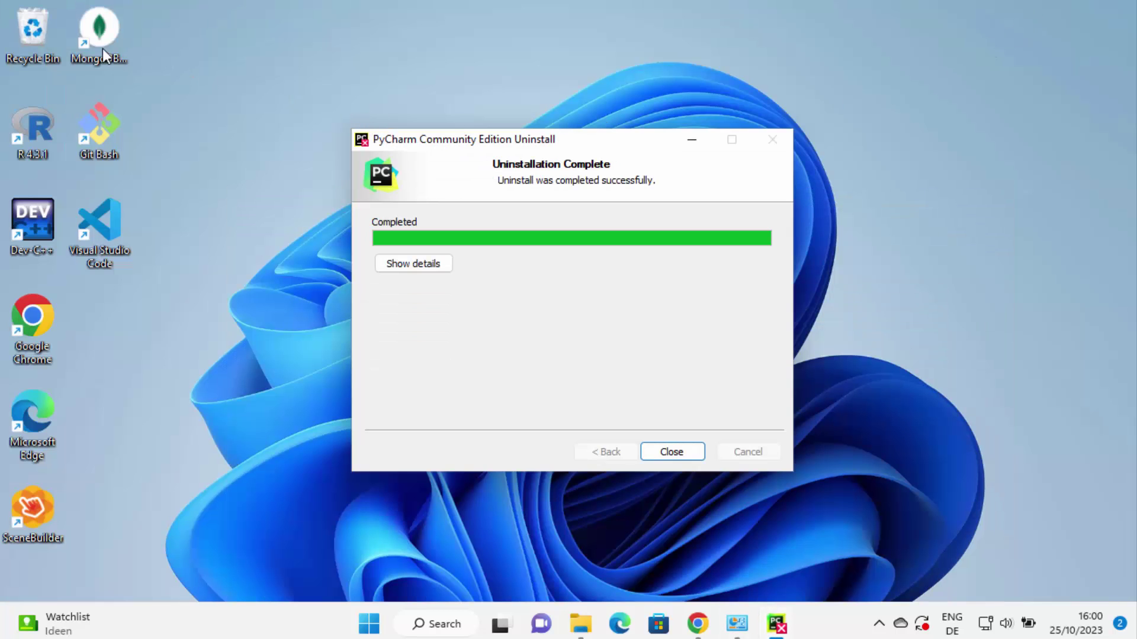